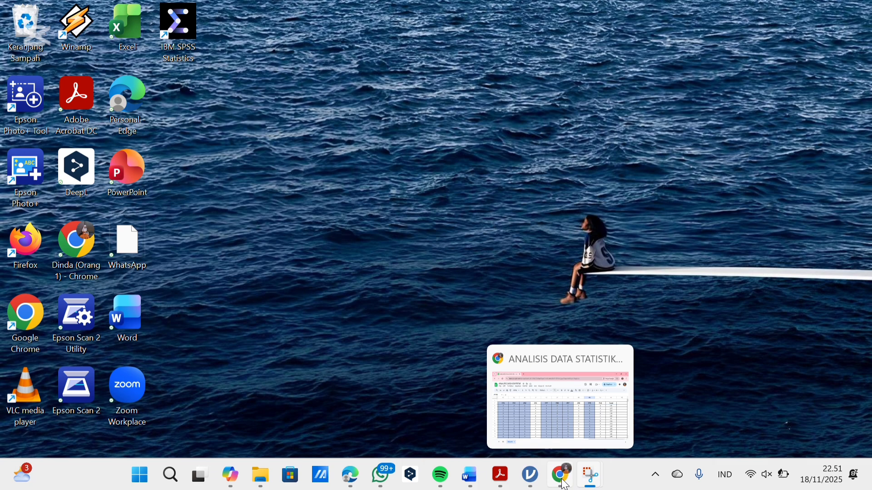
- Switch to Chrome and examine the Keterampilan Manajemen Waktu item columns through P40 and the Total column in the ANALISIS DATA STATISTIK spreadsheet
click(564, 484)
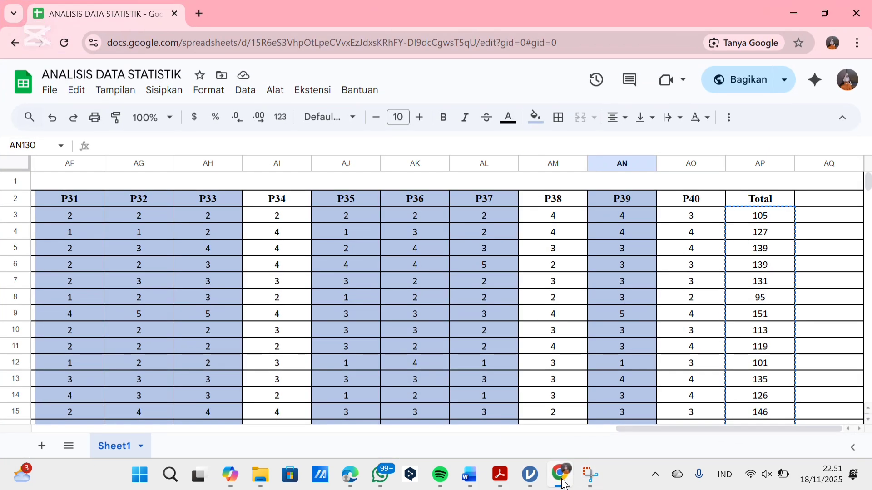
scroll(654, 320, left, 2)
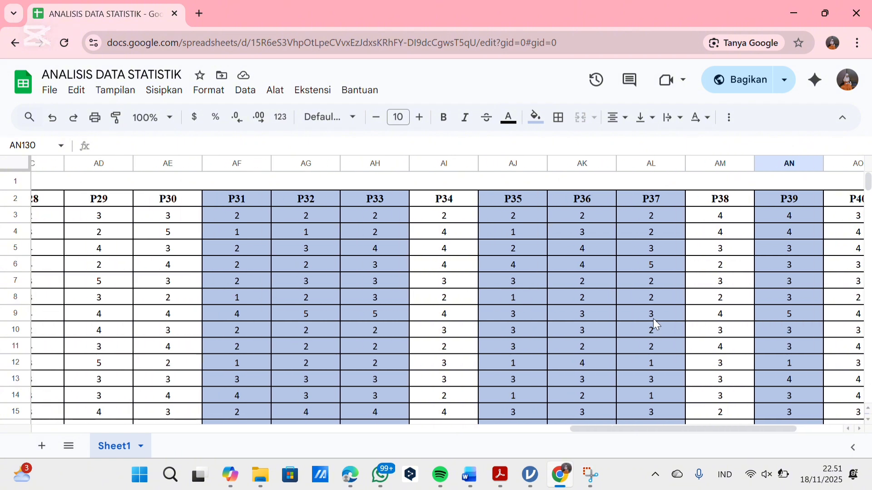
scroll(654, 320, right, 2)
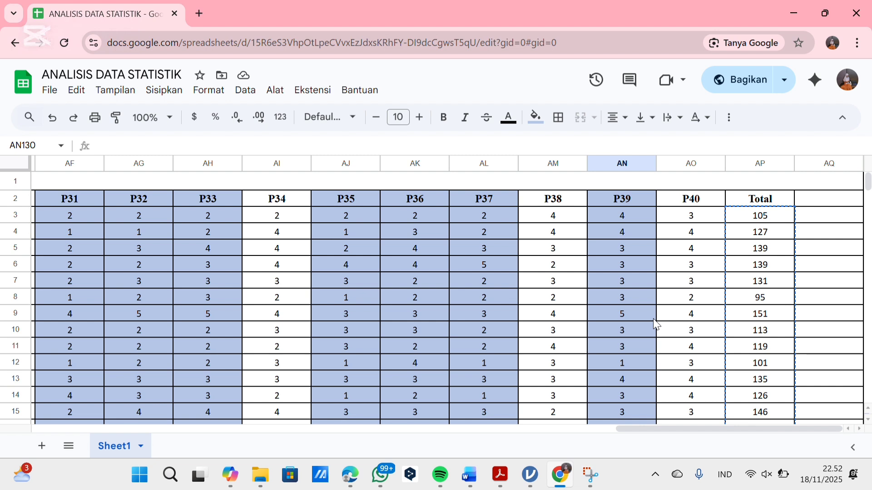
scroll(421, 336, left, 10)
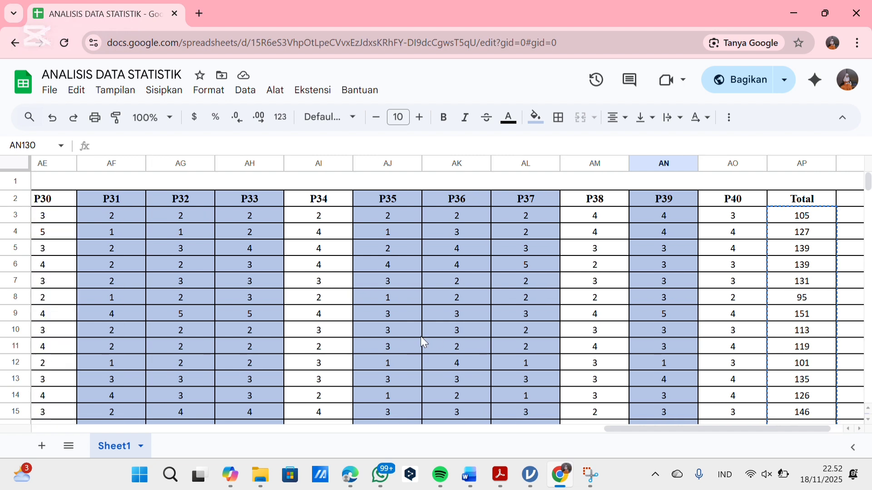
scroll(422, 341, left, 5)
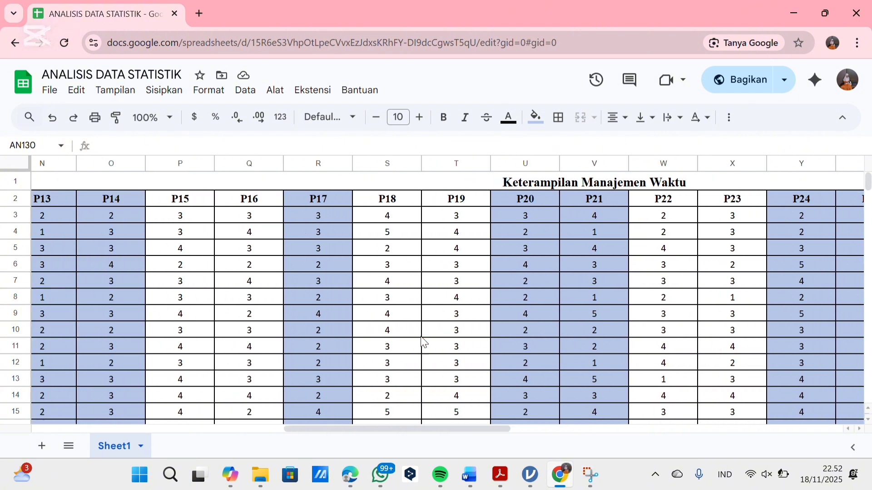
scroll(425, 343, right, 2)
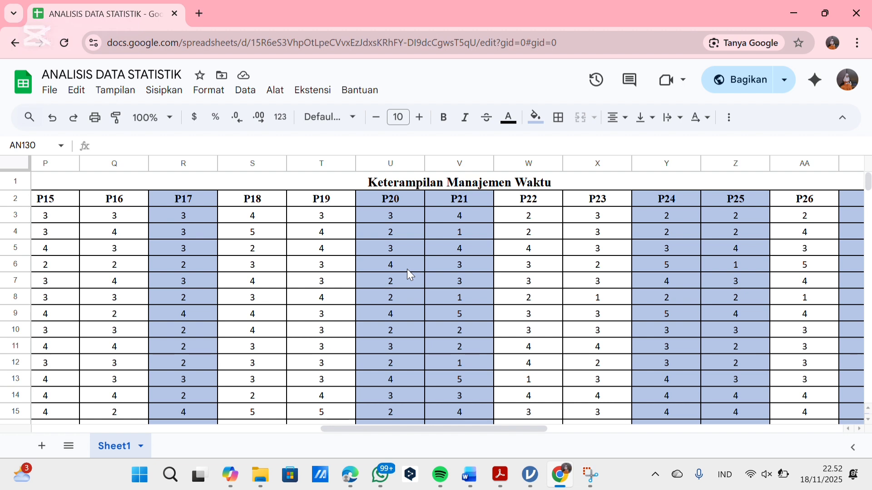
scroll(406, 269, left, 5)
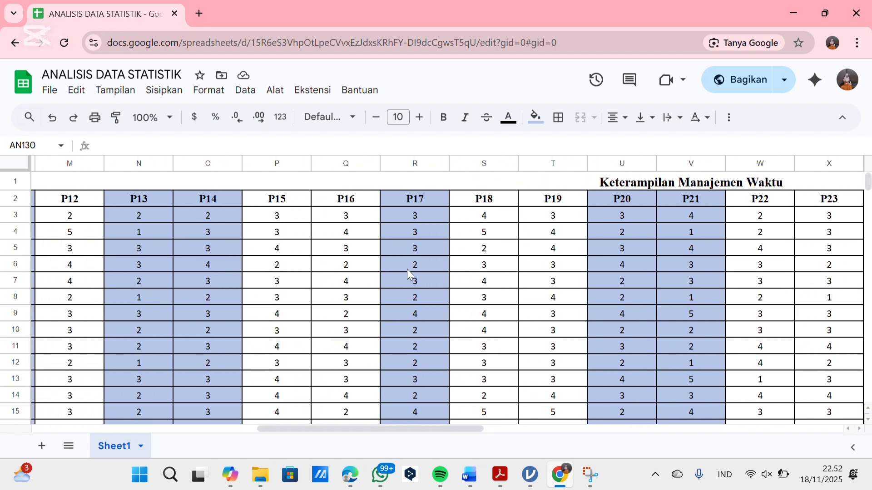
scroll(407, 269, left, 2)
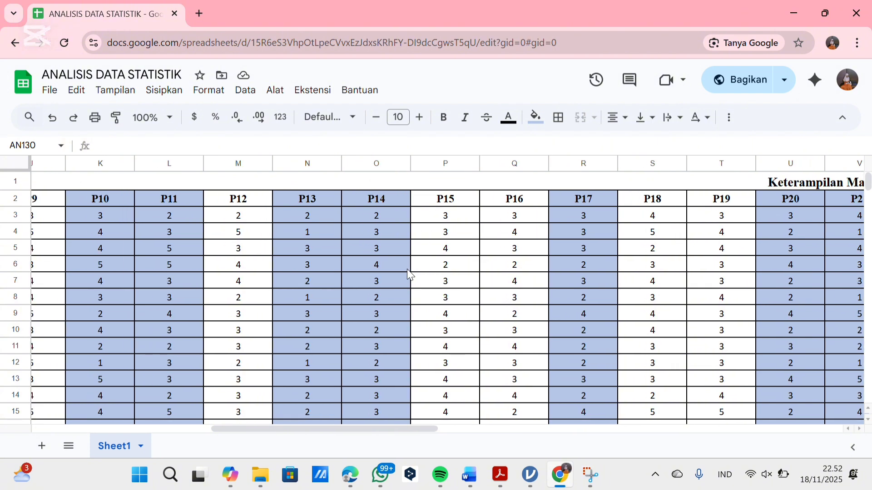
scroll(407, 272, left, 1)
scroll(407, 269, right, 15)
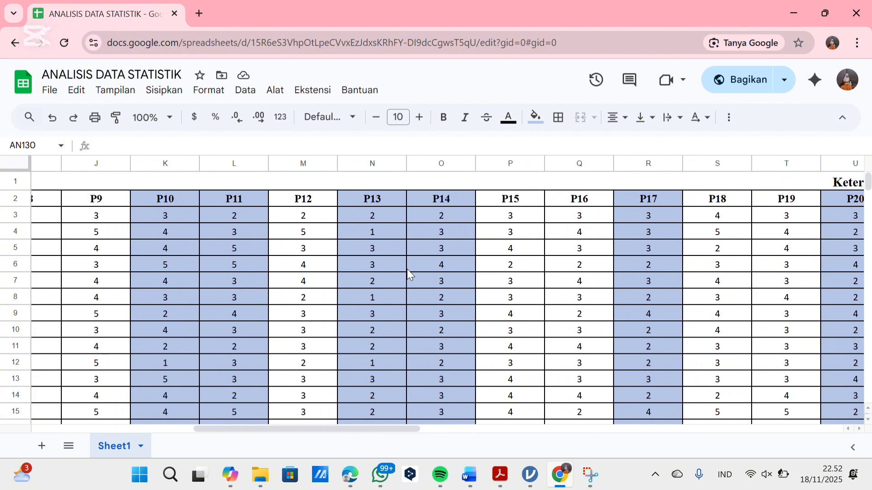
scroll(407, 269, right, 7)
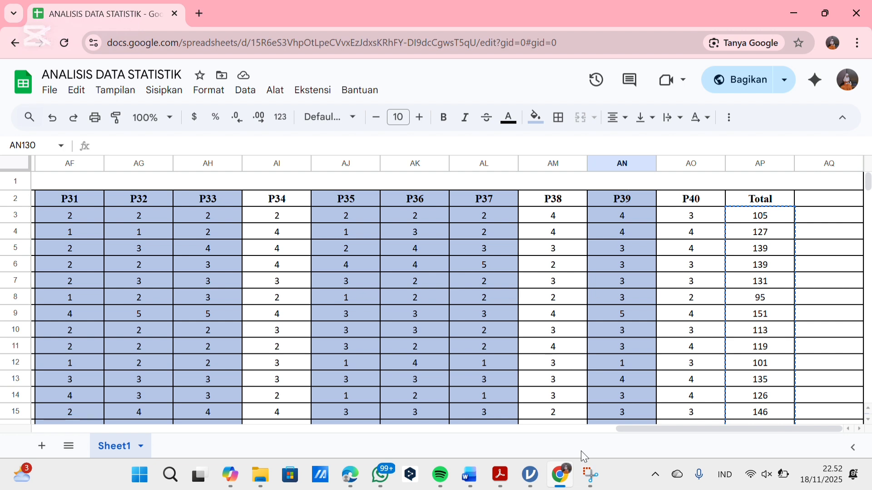
- View the blank data sheet in jamovi, then return to the spreadsheet in Chrome
mouse_move(539, 485)
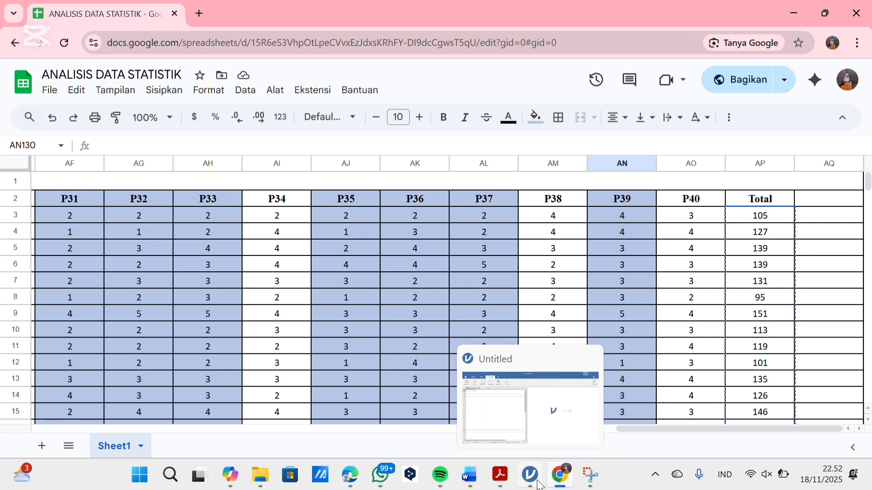
click(530, 475)
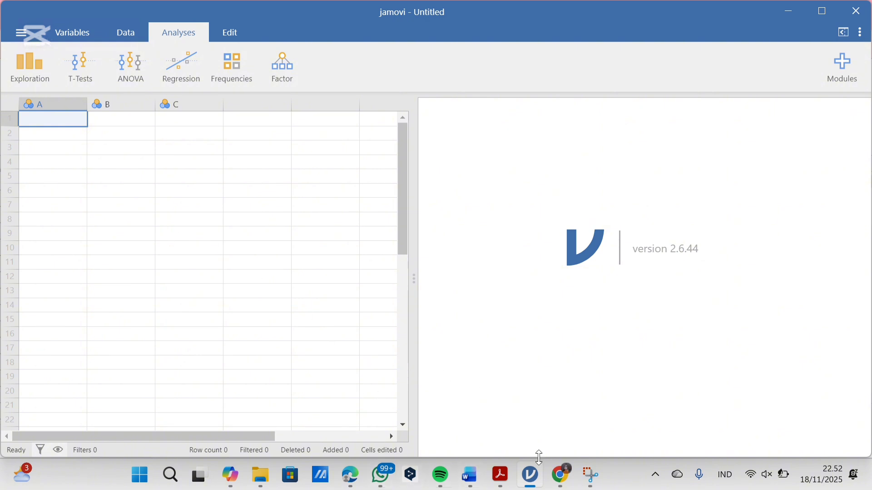
click(551, 482)
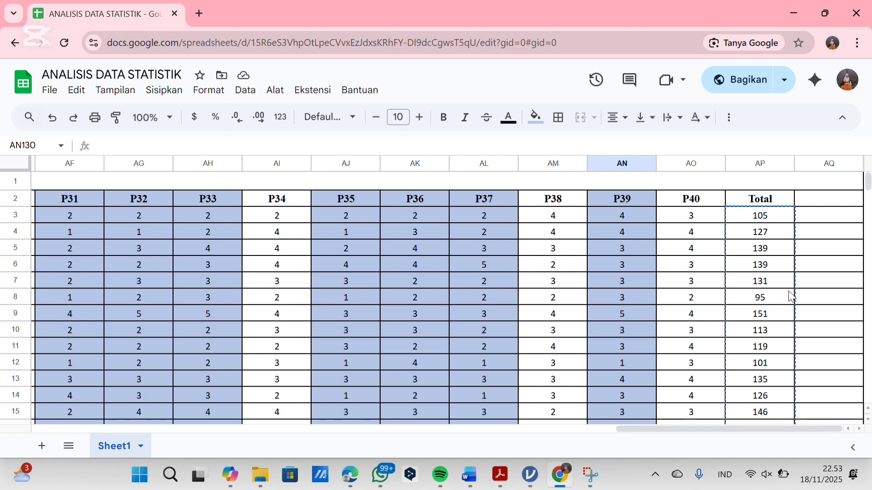
- Select the Total scores in cells AP3:AP123 of the spreadsheet
click(746, 222)
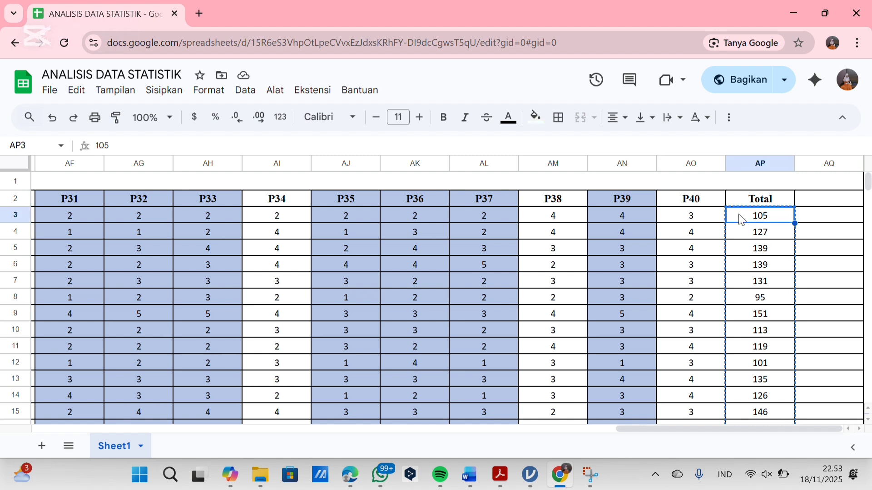
drag(742, 225, 749, 280)
click(761, 231)
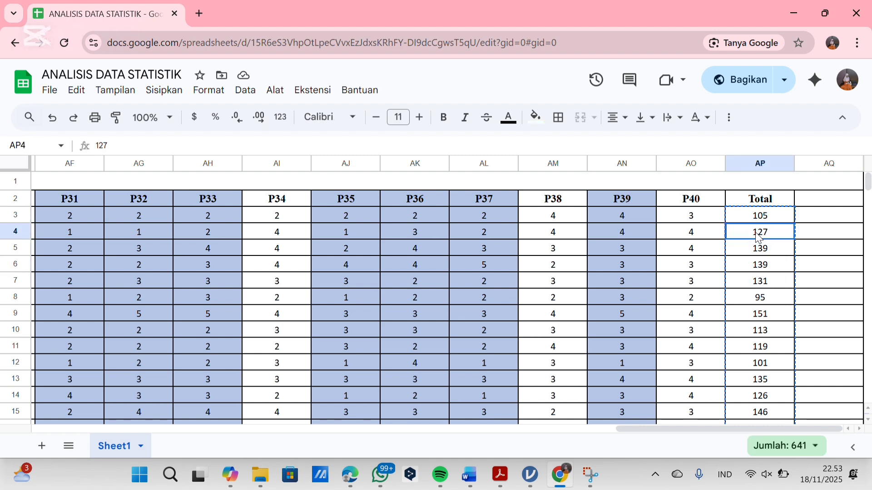
click(741, 217)
drag(741, 217, 759, 296)
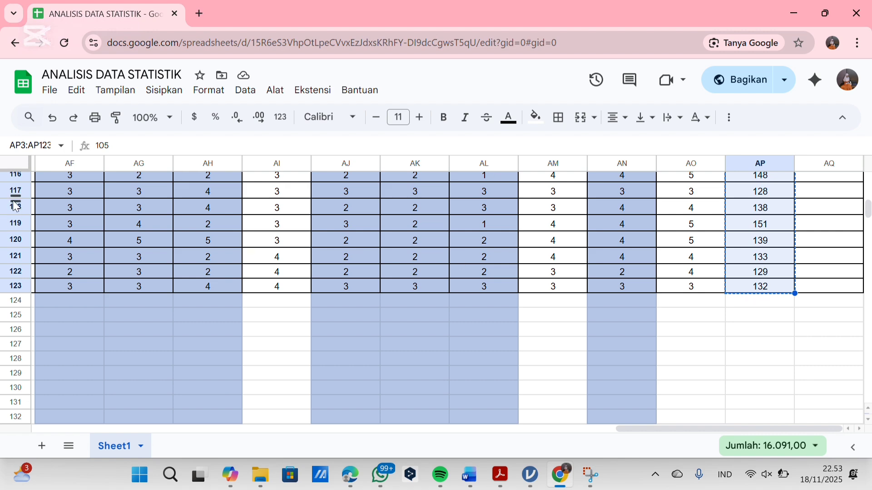
- Switch to jamovi and paste the copied Total scores into column A, starting at row 1
click(529, 475)
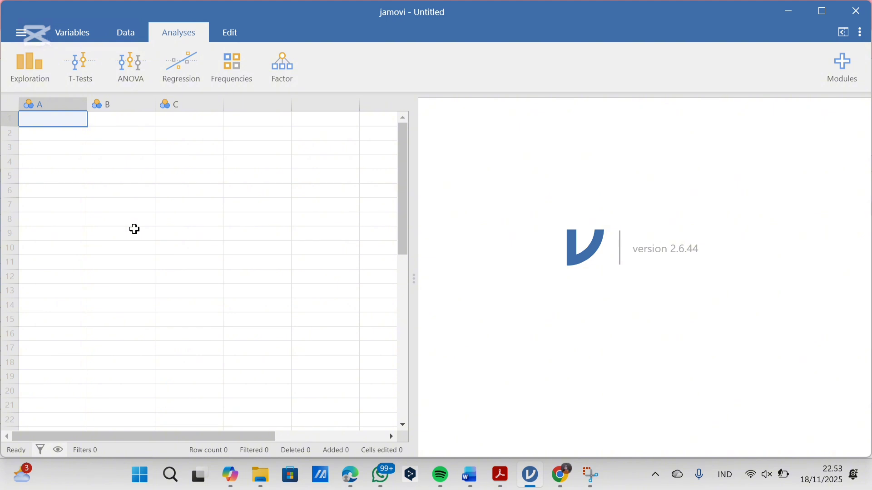
double_click(42, 118)
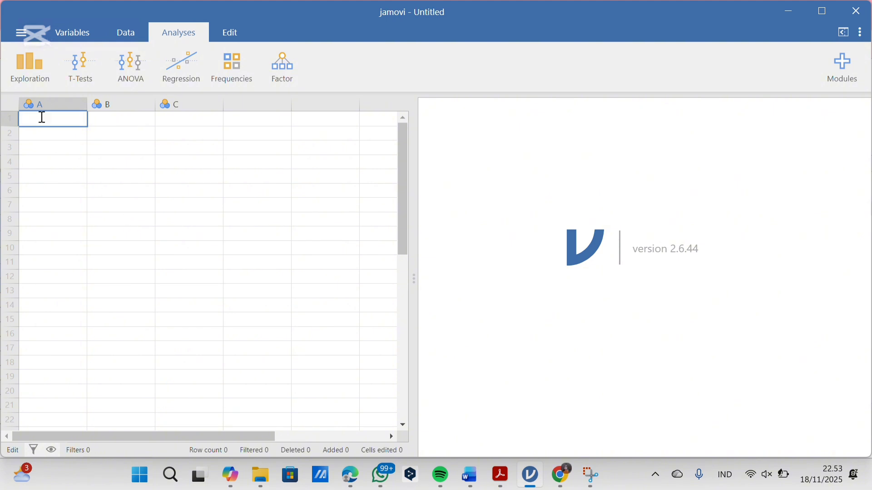
key(ctrl+v)
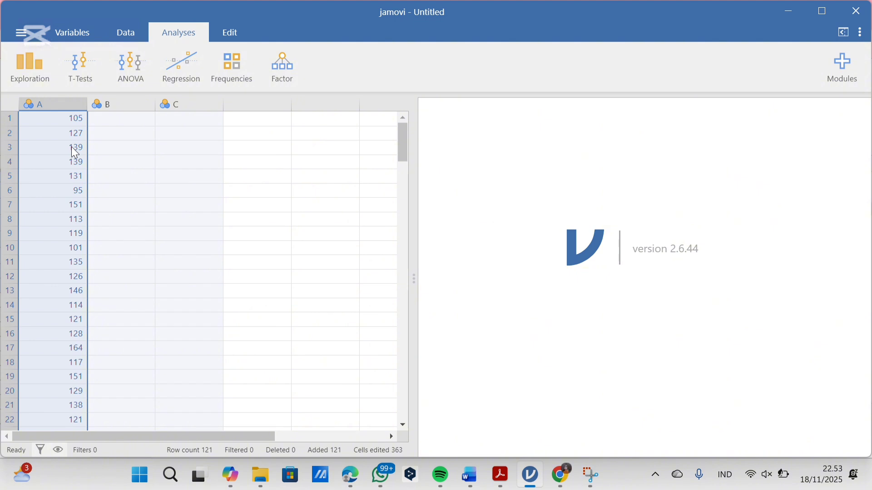
- Rename variable A as Keterampilan Manajemen Waktu and set its measure type to Continuous
double_click(40, 104)
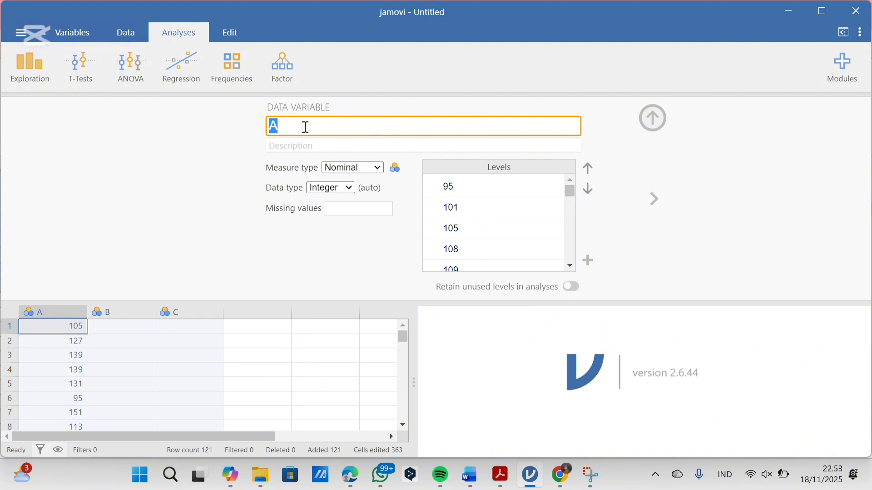
text(Keterampi)
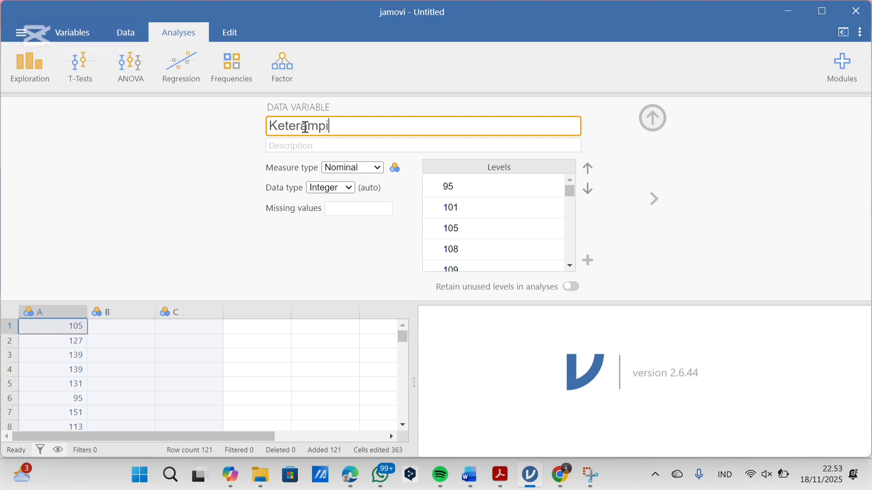
text(lan Mana)
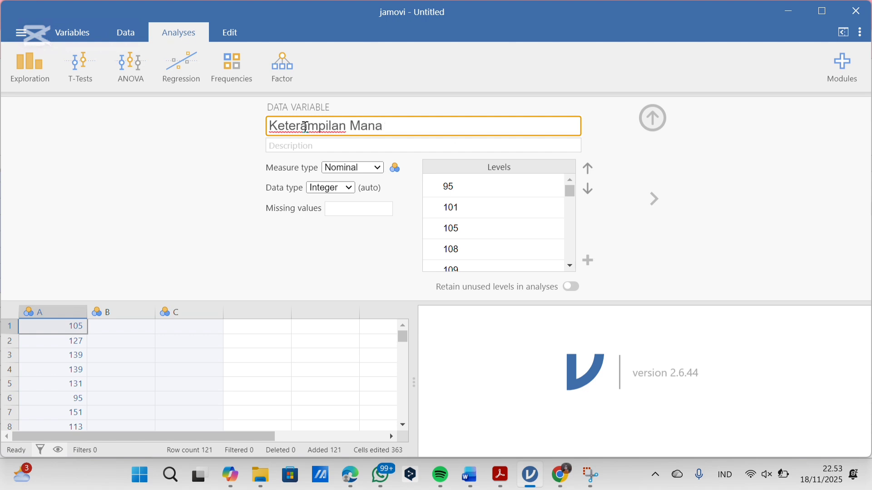
text(jemen Waktu)
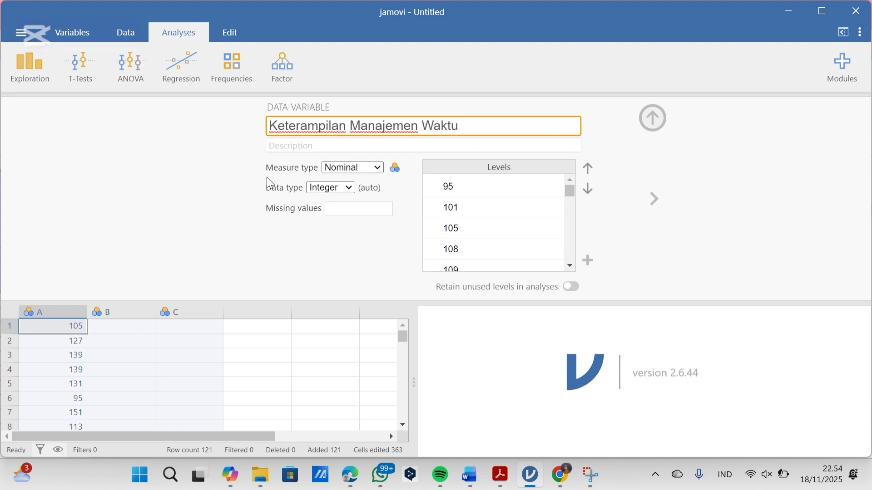
click(379, 168)
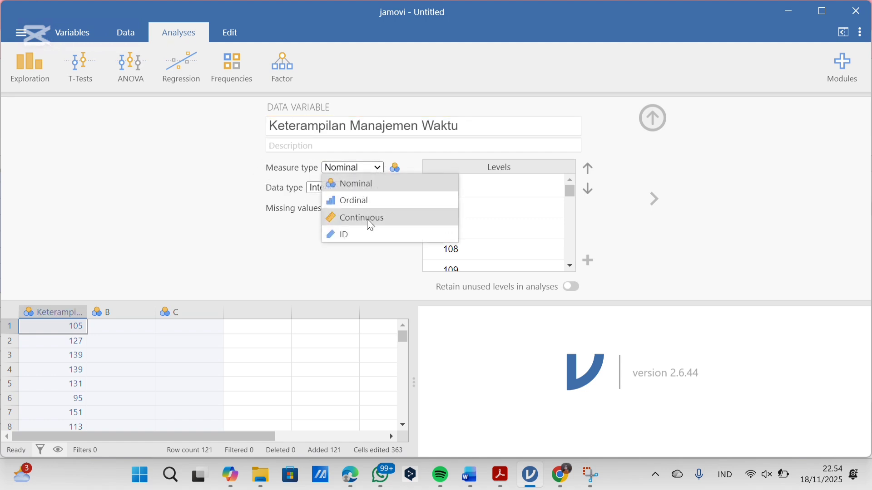
click(370, 218)
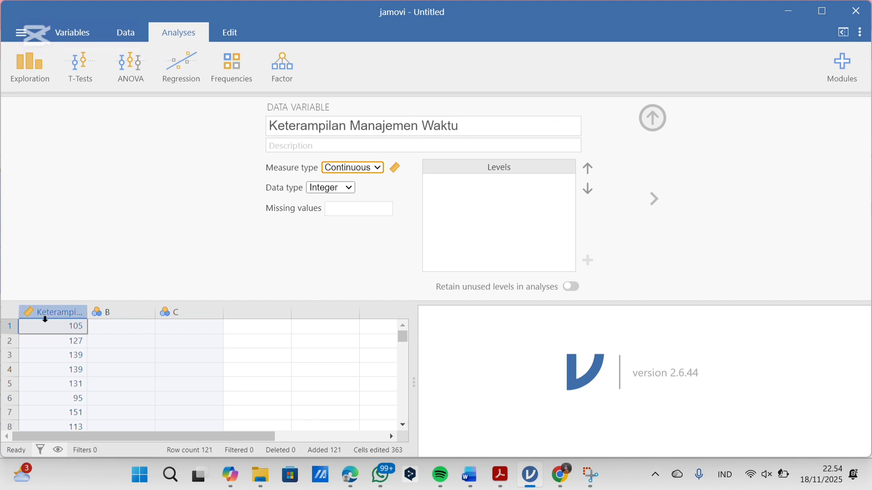
click(654, 119)
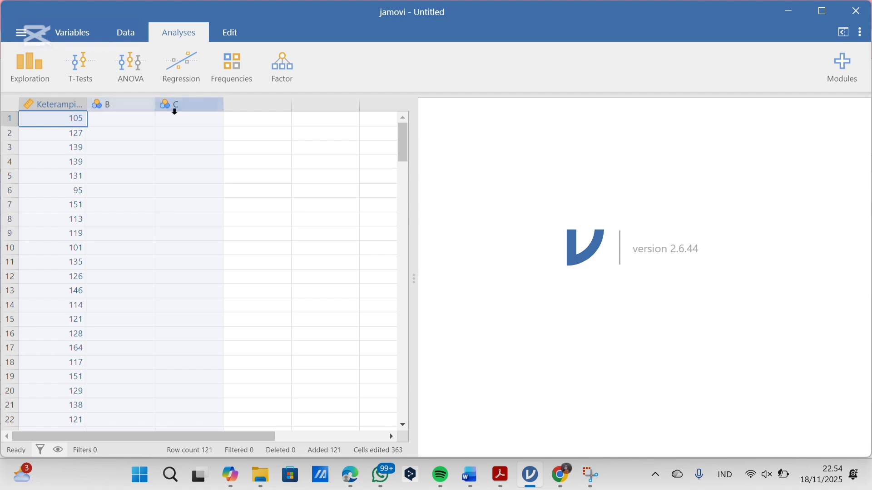
- Run a Descriptives analysis on Keterampilan Manajemen Waktu with frequency tables enabled
click(43, 76)
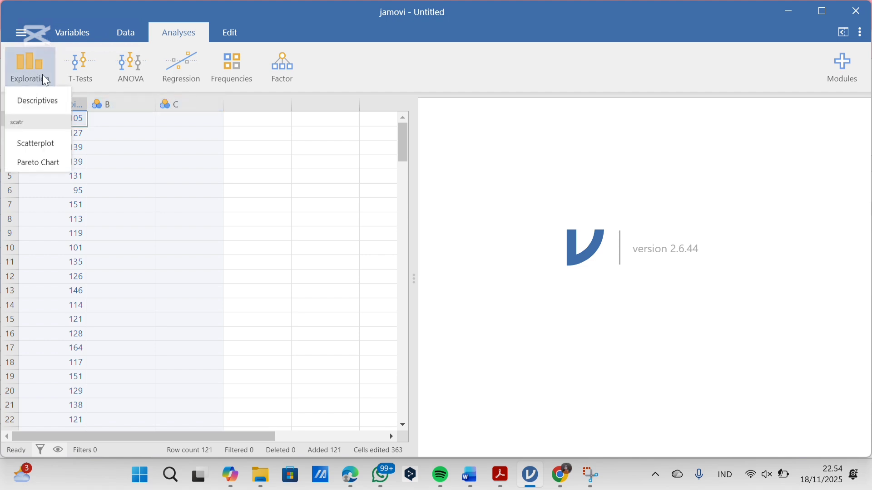
click(49, 99)
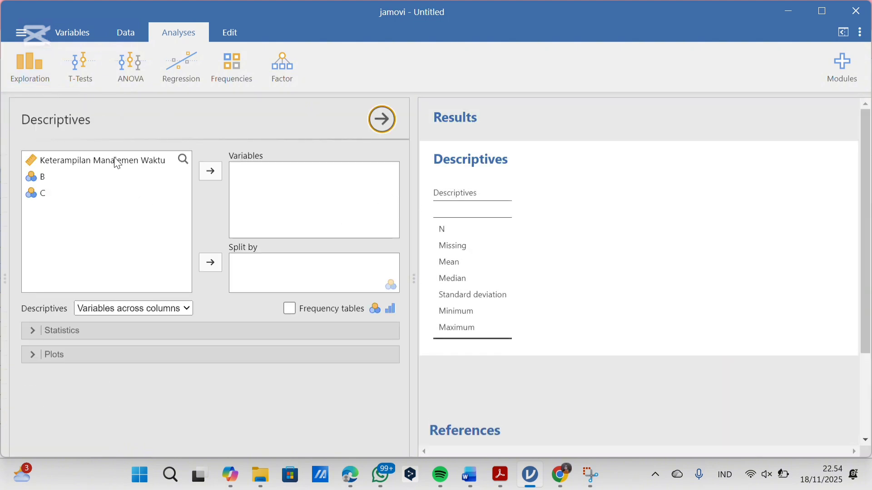
click(117, 163)
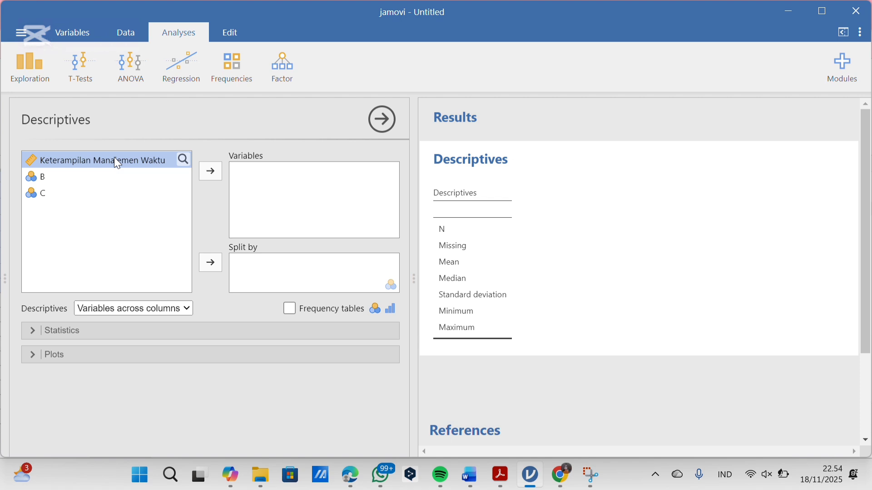
click(217, 176)
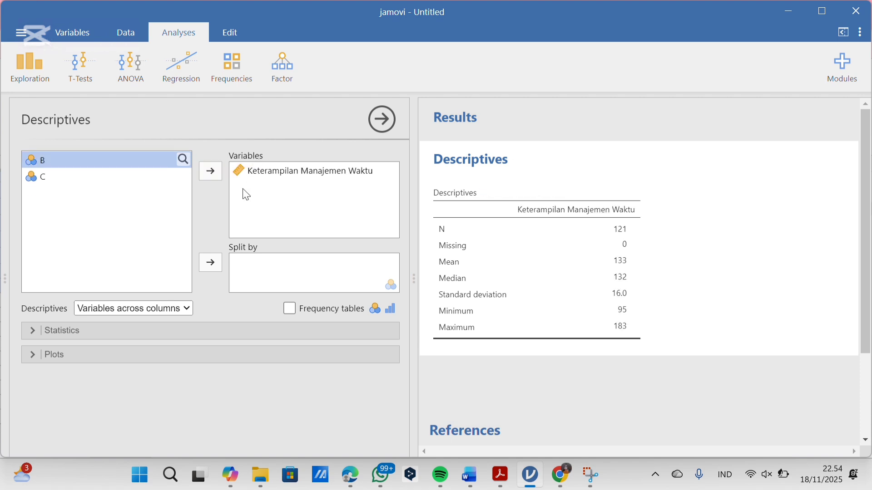
click(290, 309)
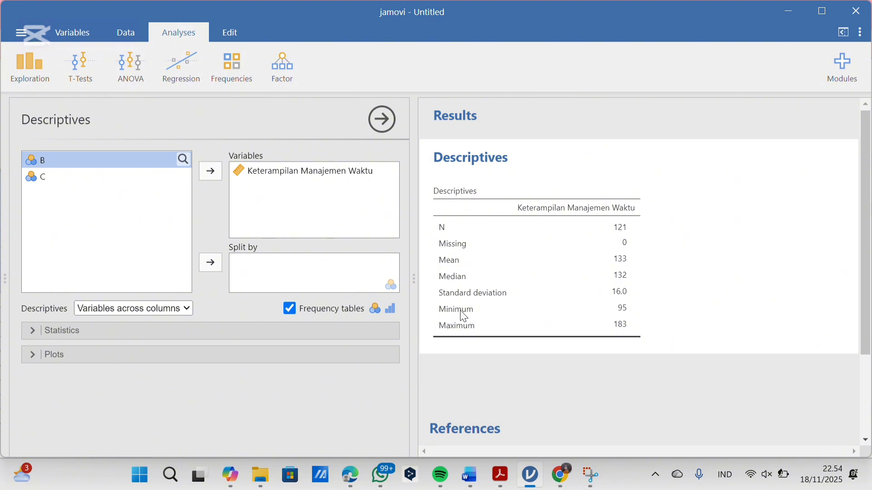
scroll(463, 317, down, 1)
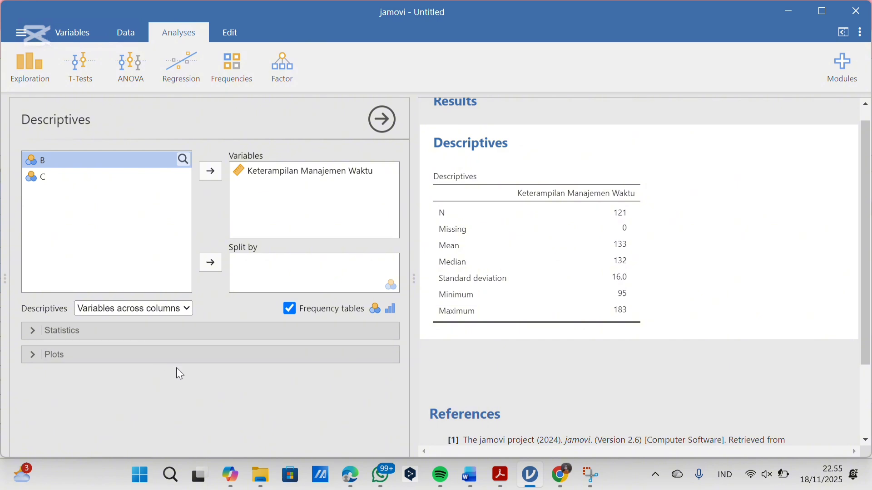
- Add a bar plot of Keterampilan Manajemen Waktu to the Descriptives analysis and view it in the results
click(31, 355)
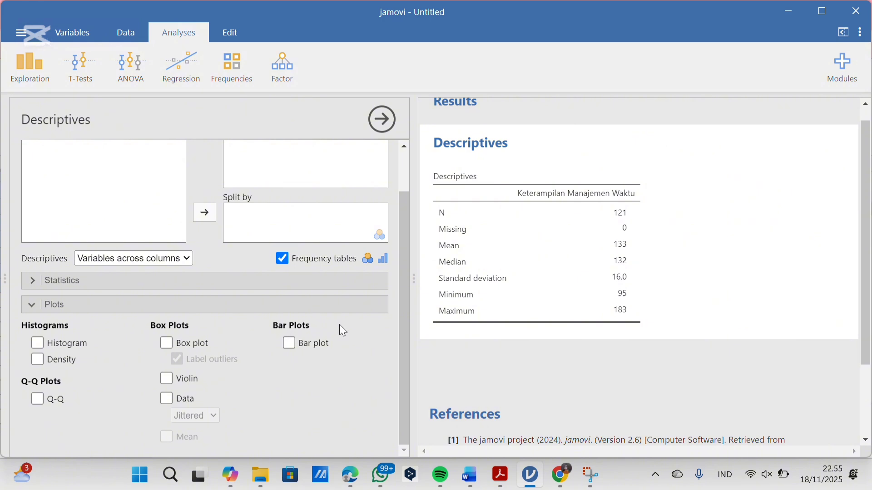
scroll(443, 359, down, 3)
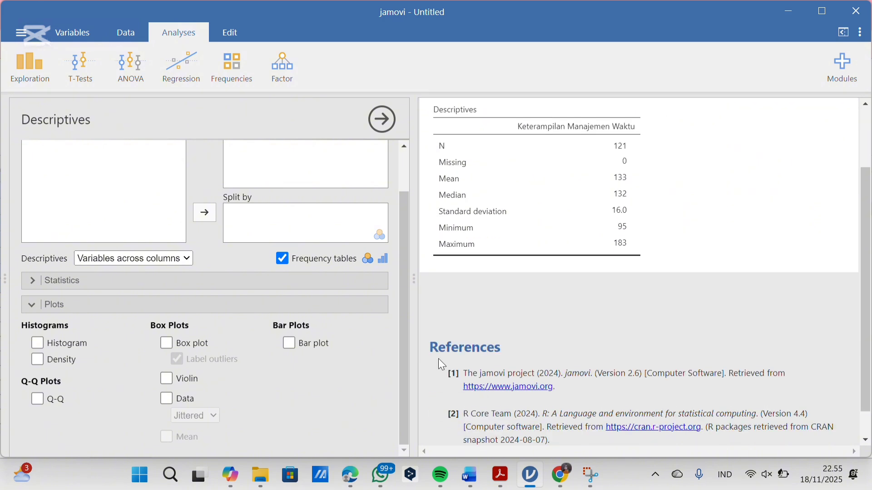
click(291, 341)
scroll(539, 385, down, 6)
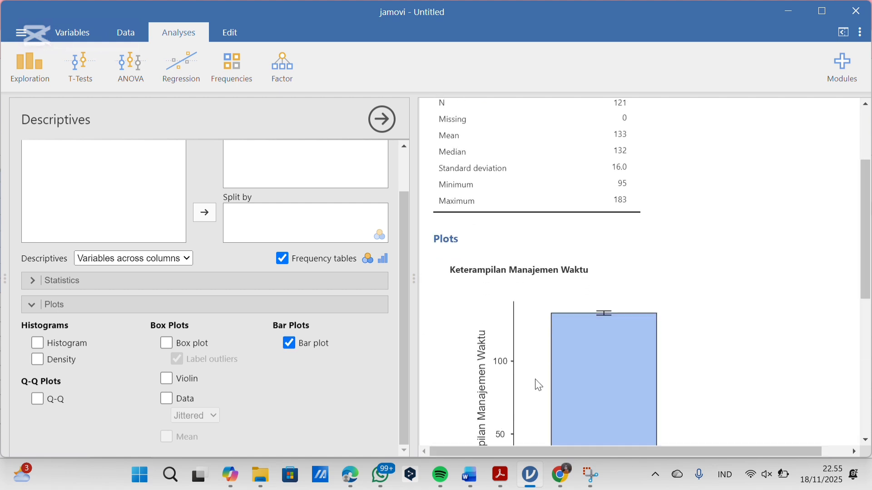
- Add a histogram with a density curve of Keterampilan Manajemen Waktu to the Descriptives plots
scroll(538, 385, down, 3)
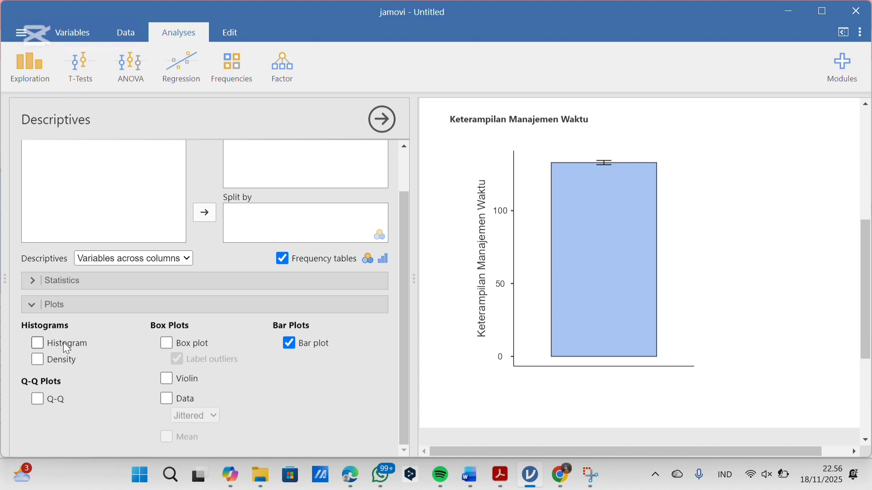
click(38, 349)
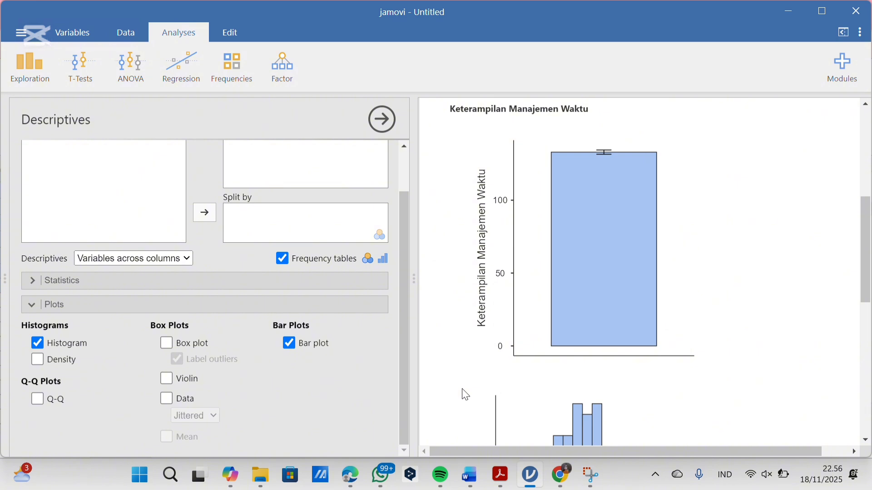
scroll(462, 389, down, 5)
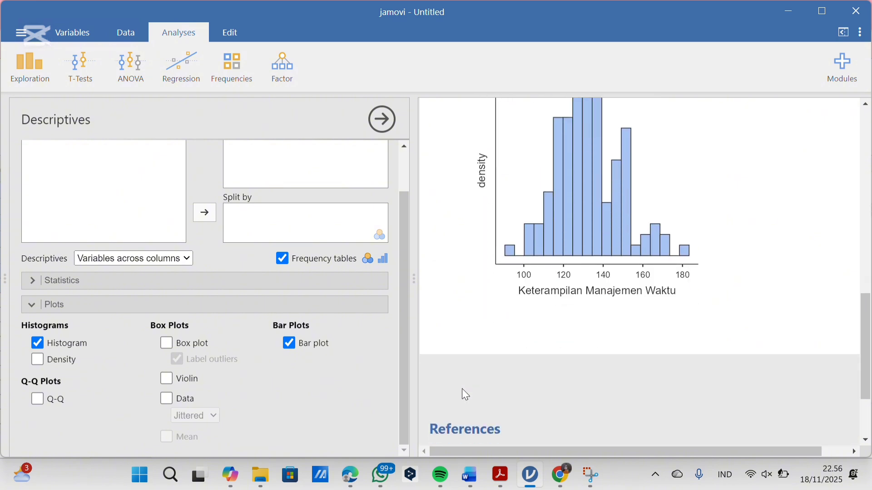
scroll(462, 390, up, 2)
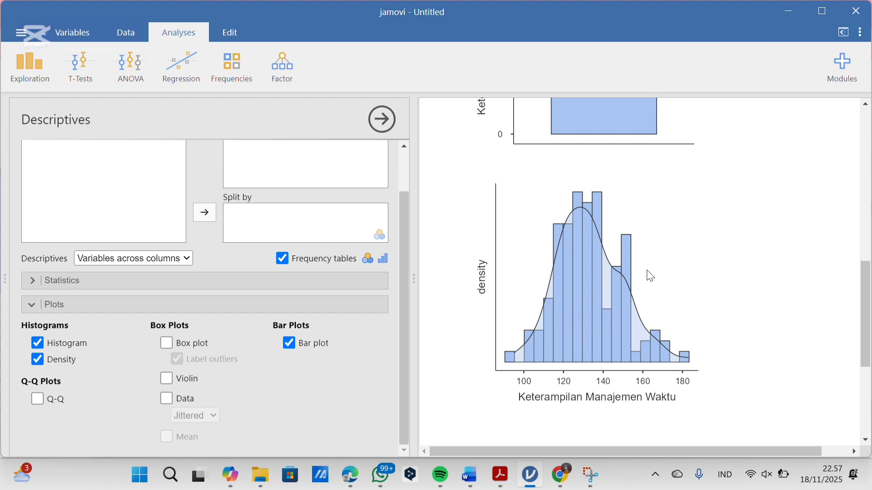
- Add a Q-Q plot of Keterampilan Manajemen Waktu and view it below the histogram in the results
scroll(568, 375, down, 1)
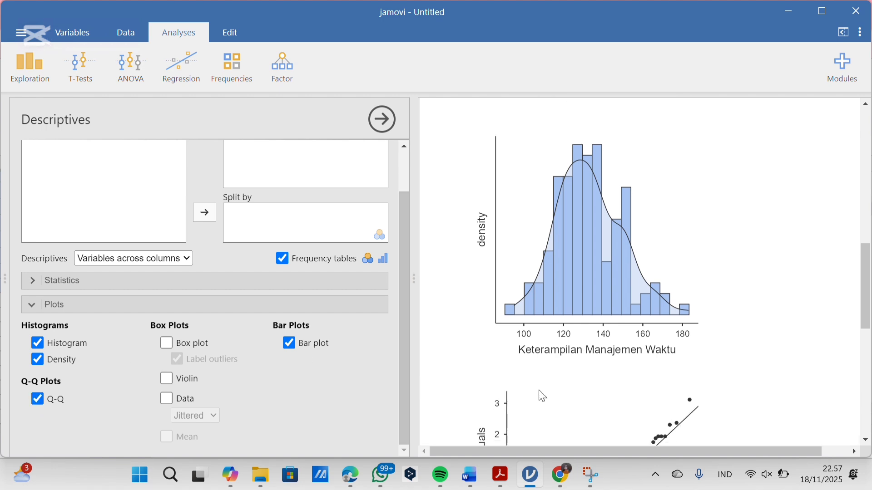
scroll(542, 396, down, 5)
scroll(540, 391, up, 1)
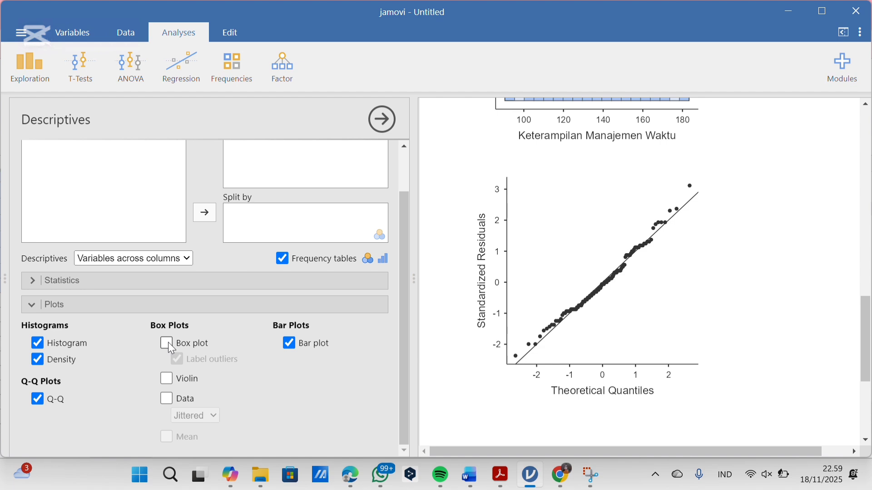
- Add a box plot of Keterampilan Manajemen Waktu with labelled outliers and overlay the individual data points as Jittered
click(167, 343)
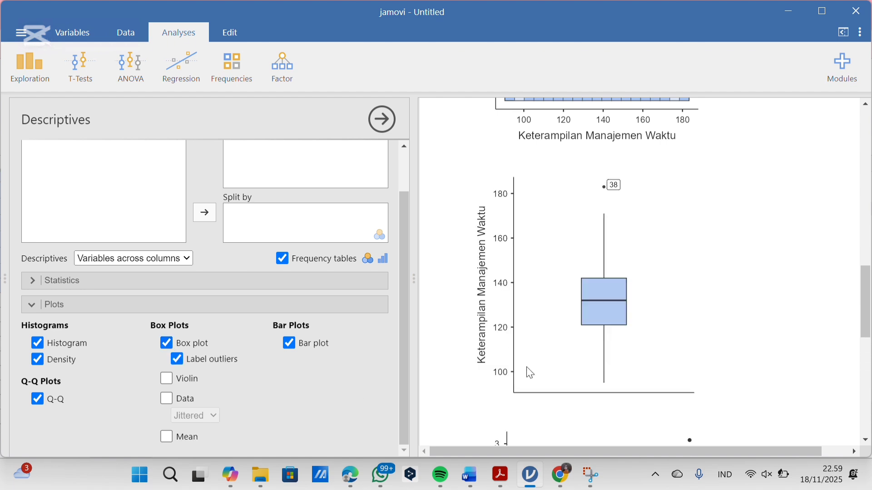
scroll(530, 373, down, 1)
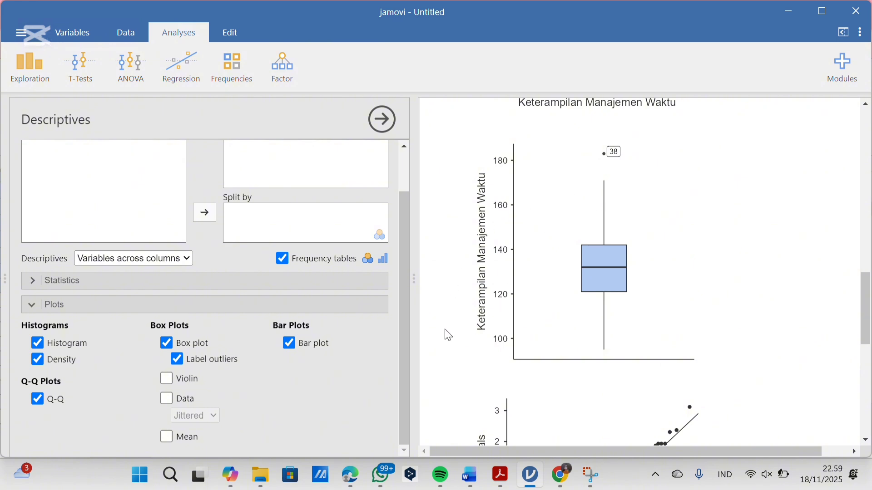
click(166, 400)
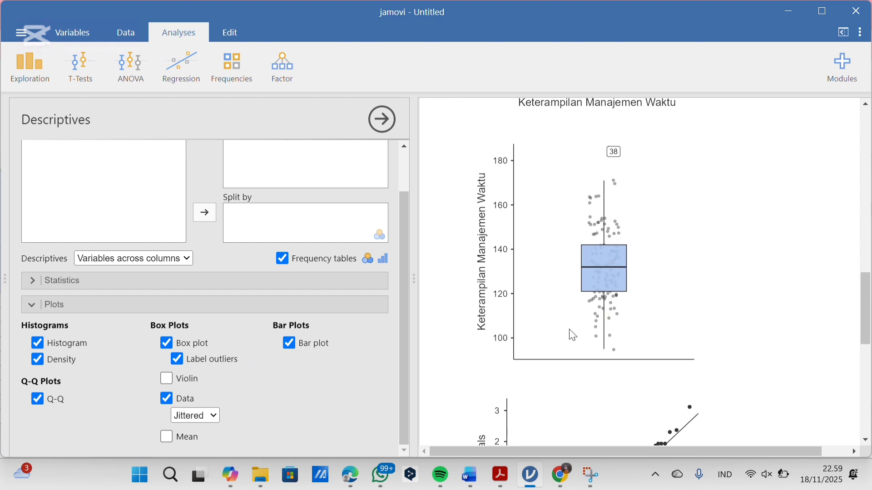
scroll(532, 347, up, 1)
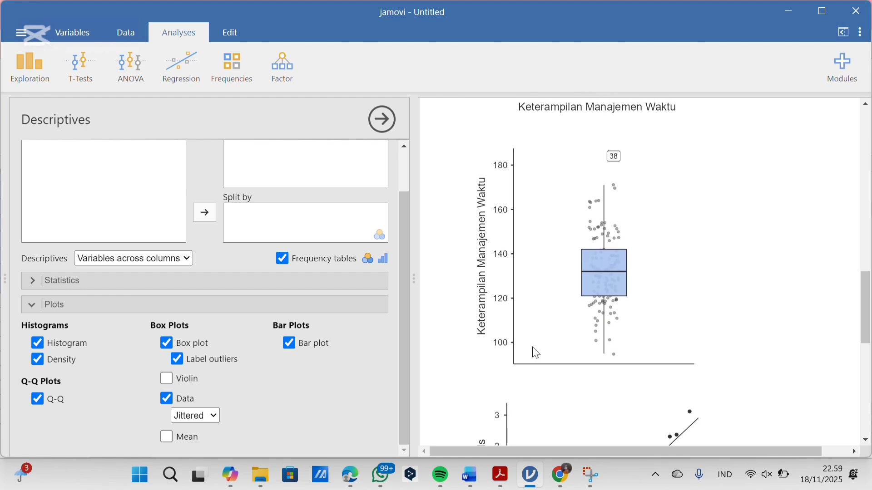